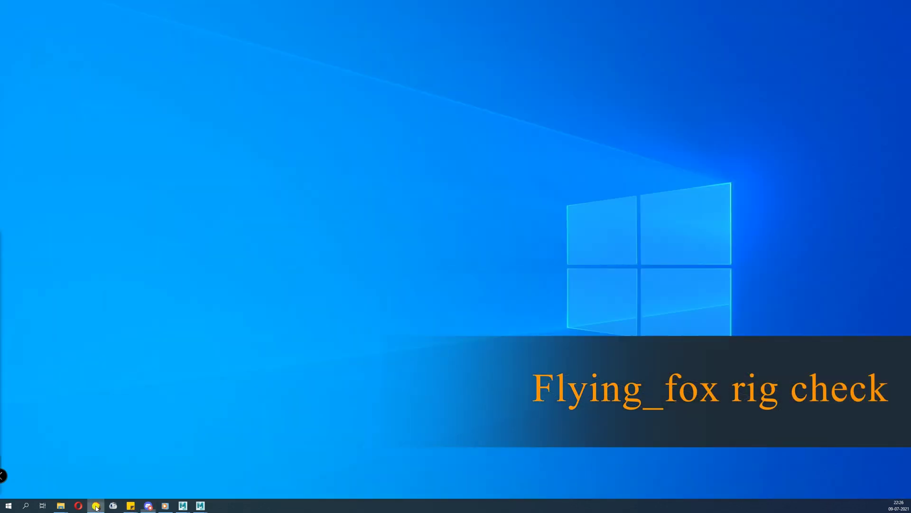
- View the flyingFox 1.0.0 download page in the browser and highlight its web address, then return to Maya
click(96, 506)
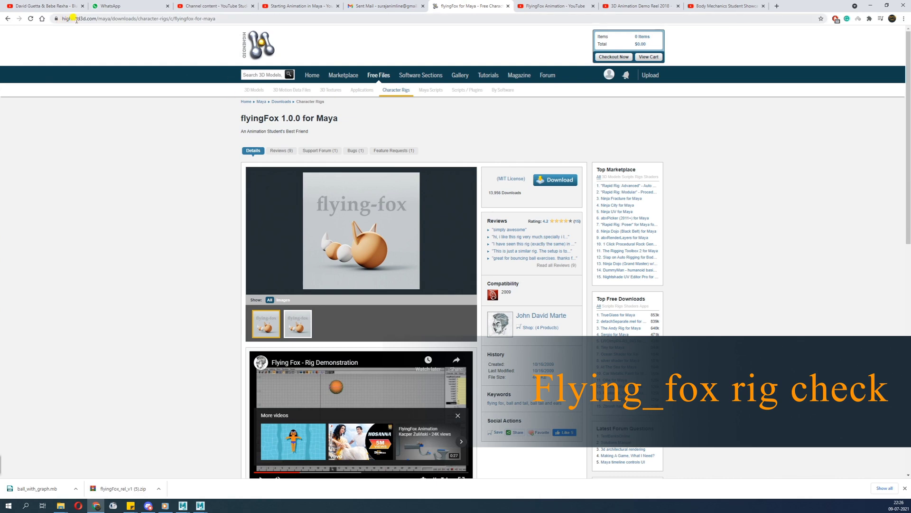
click(226, 18)
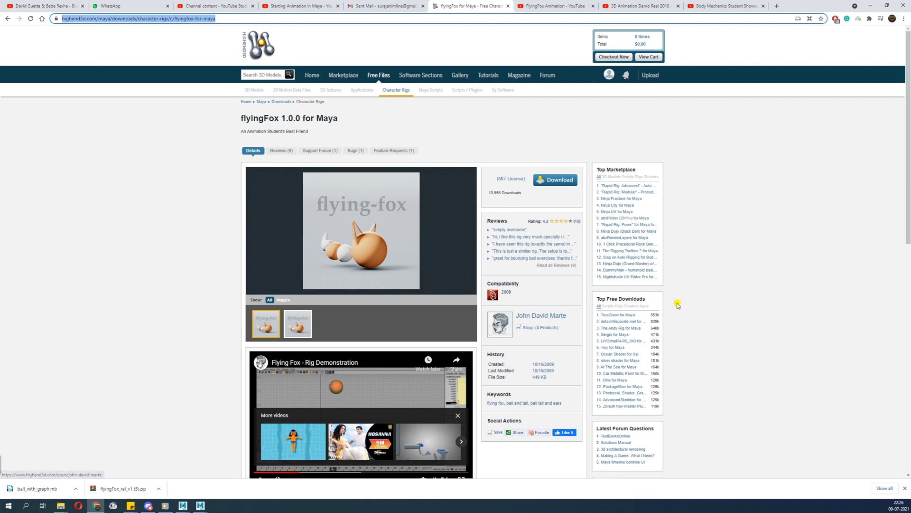
click(872, 2)
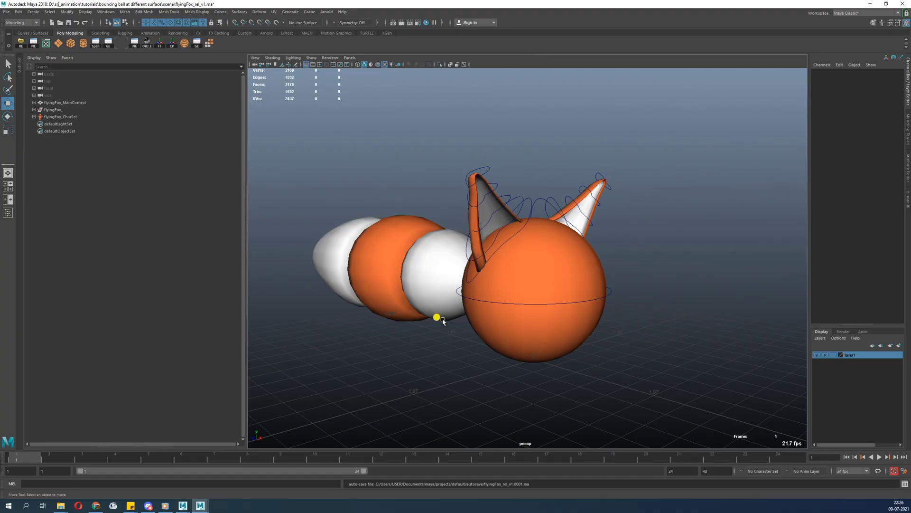
- Select the ball's main control, examine the fox rig from several sides, and clear the selection
alt+drag(437, 315, 571, 320)
alt+right_drag(571, 320, 449, 327)
click(541, 316)
alt+drag(450, 325, 492, 321)
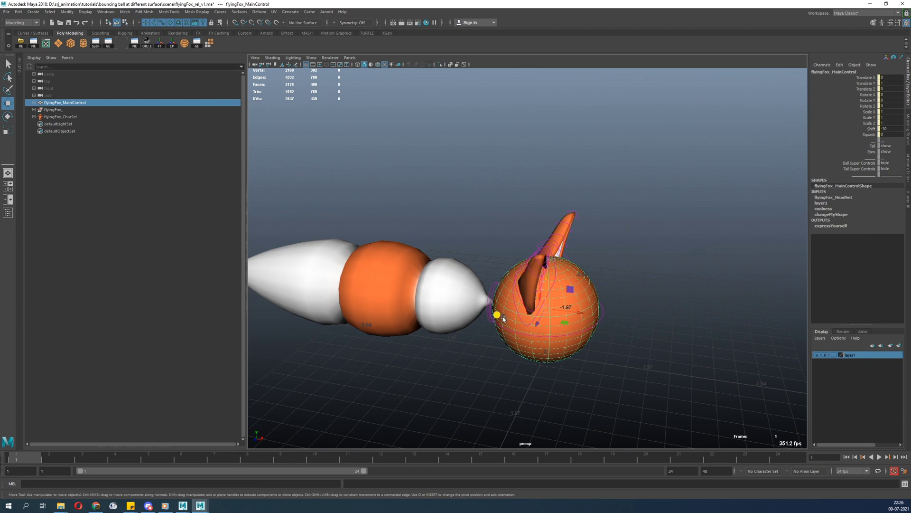
scroll(503, 319, down, 3)
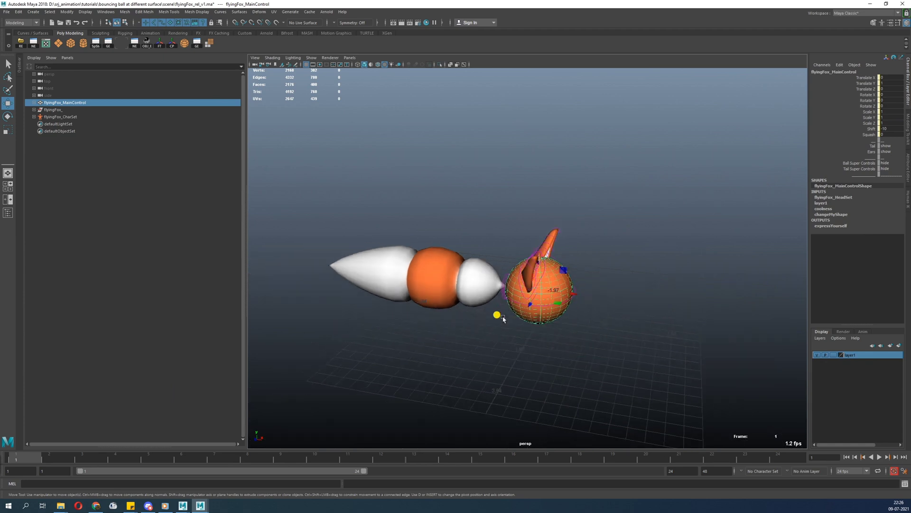
alt+drag(505, 319, 562, 344)
click(570, 360)
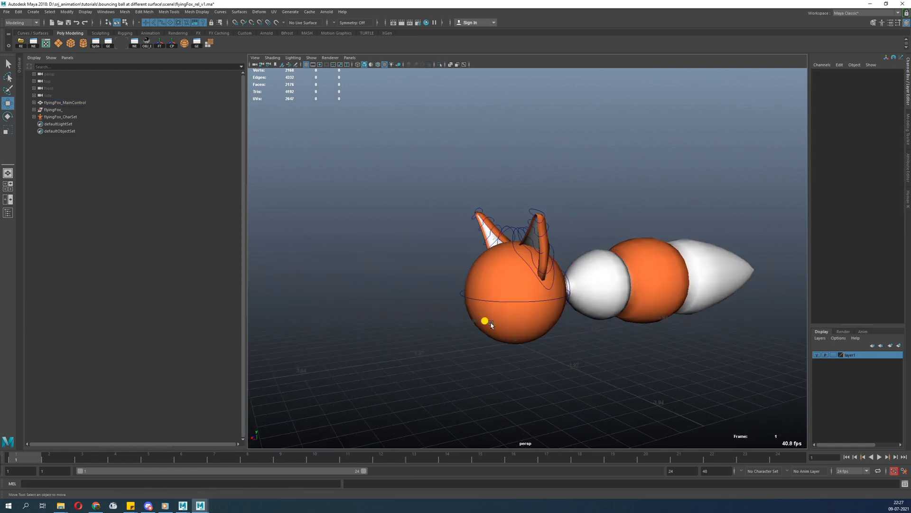
- Examine the rig's controls by selecting the four tail segments together and then the ball's main control
click(506, 276)
alt+drag(506, 275, 712, 330)
click(676, 283)
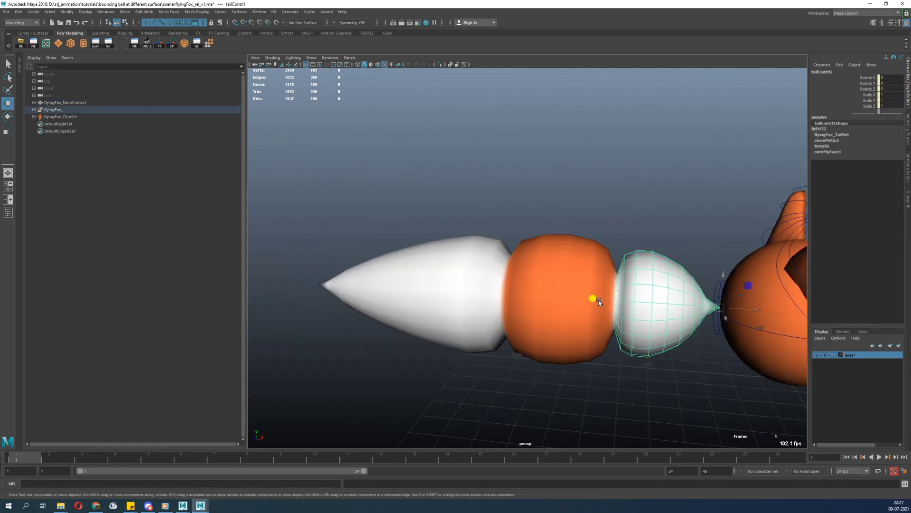
shift+click(593, 301)
shift+click(492, 304)
shift+click(375, 295)
alt+middle_drag(667, 333, 438, 331)
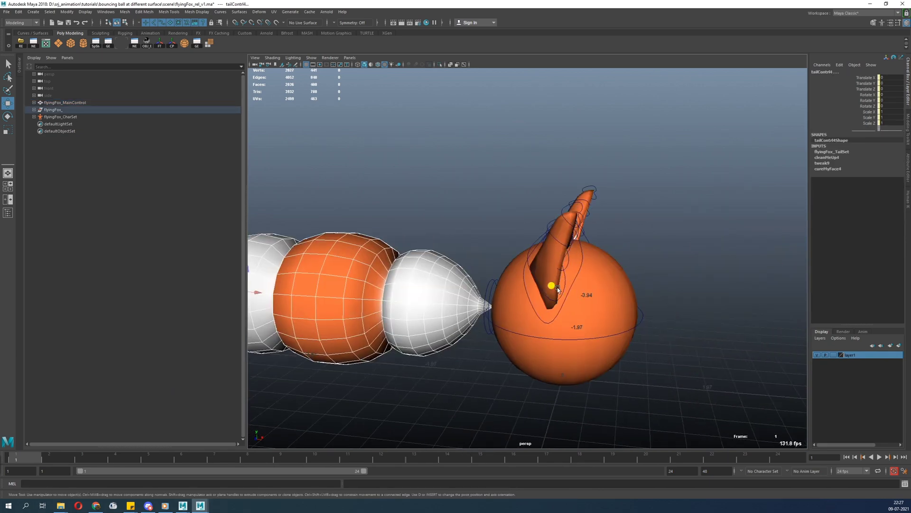
click(544, 321)
alt+drag(580, 337, 546, 371)
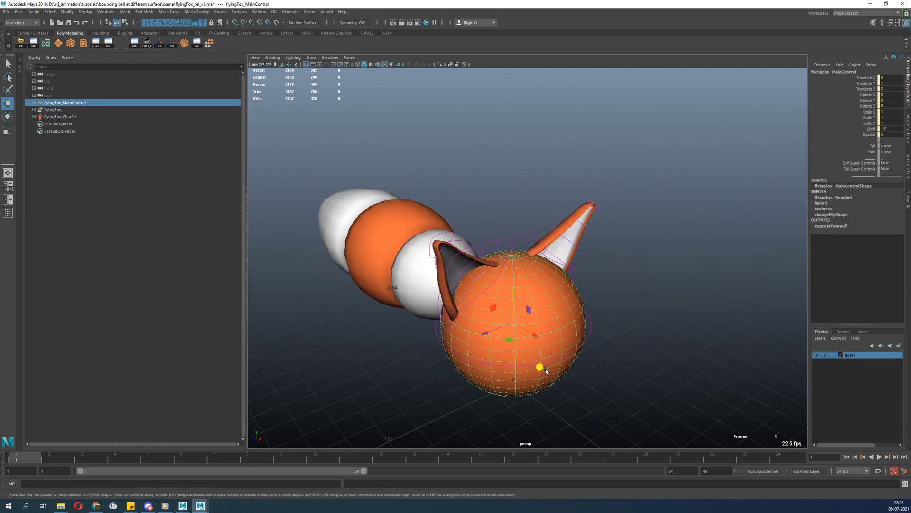
- Try the Squash attribute on the ball's main control with Shift at -10, then undo the deformation
click(646, 299)
click(564, 340)
click(871, 136)
alt+drag(649, 232, 578, 254)
middle_drag(578, 254, 570, 248)
key(ctrl+z)
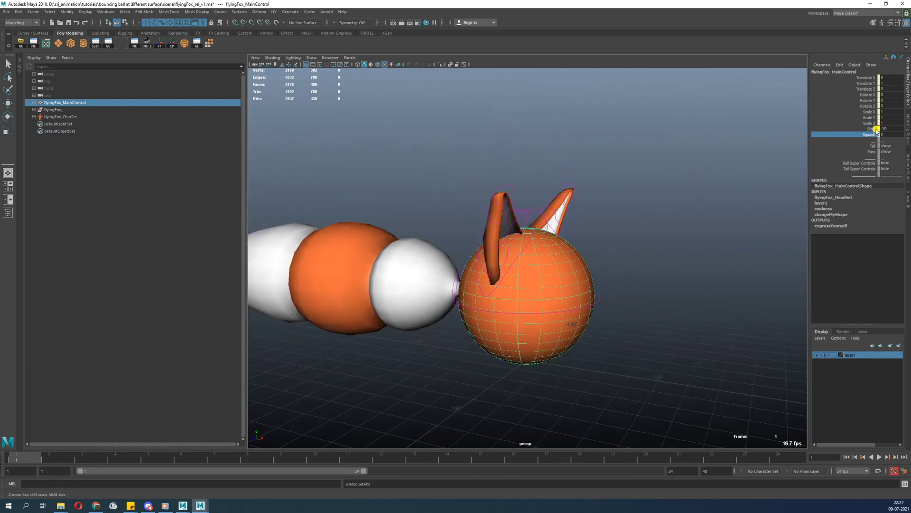
- Set the main control's Shift to 10, try the Squash attribute, and undo the squash
alt+drag(773, 215, 701, 239)
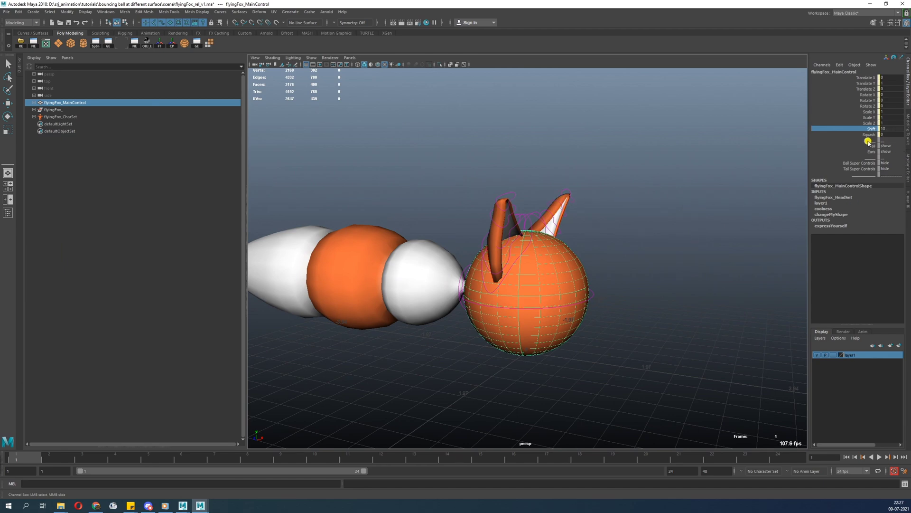
middle_drag(609, 156, 604, 152)
key(ctrl+z)
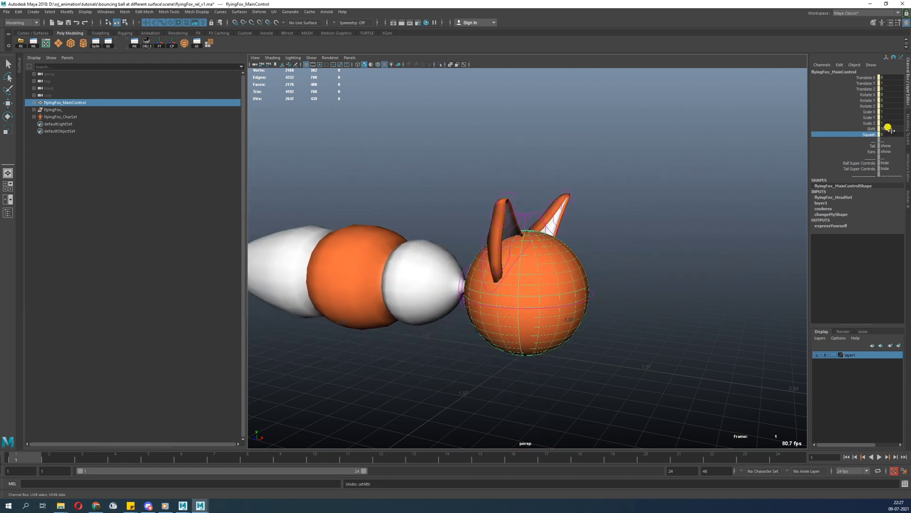
- Set the main control's Shift to -10, try deforming the ball with Squash, and undo the deformation
mouse_move(886, 126)
middle_down()
mouse_move(557, 154)
mouse_move(625, 171)
mouse_move(875, 134)
middle_up()
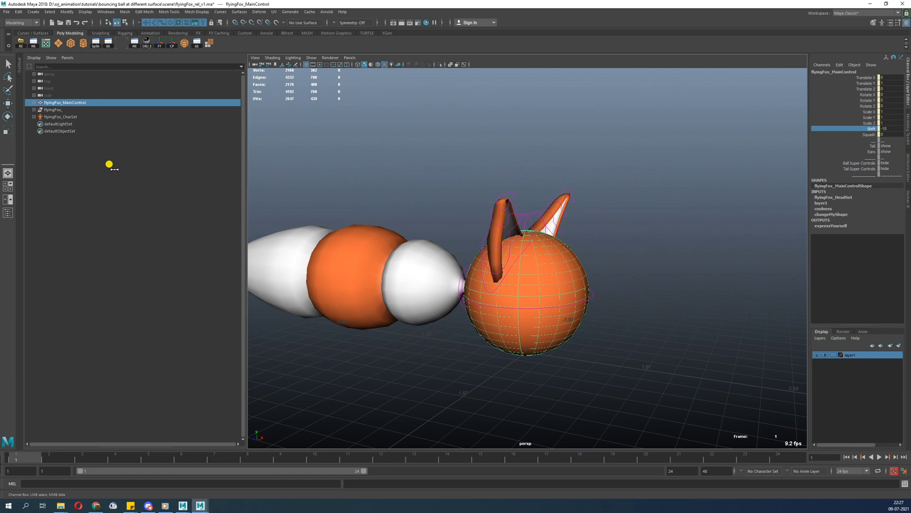
middle_drag(864, 135, 478, 336)
key(ctrl+z)
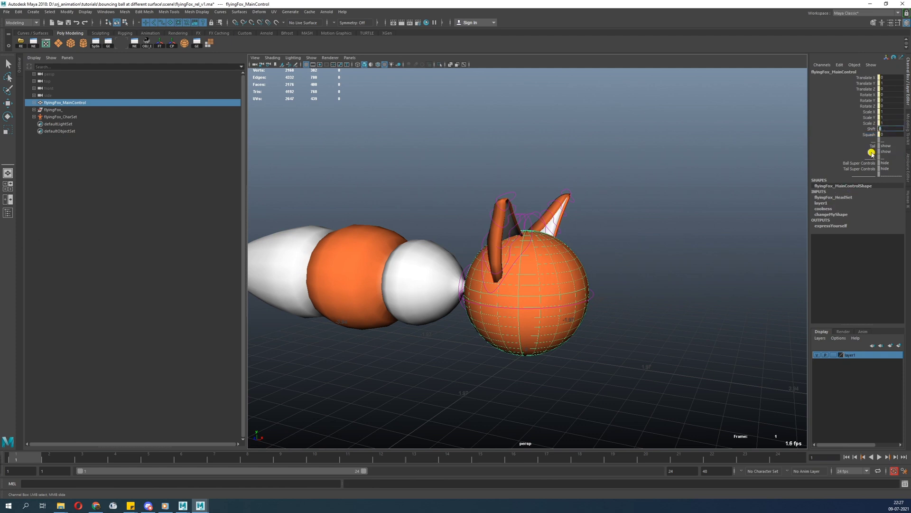
- Compare how Squash deforms the ball with a different Shift value and with Shift at -10, undoing each trial
click(869, 134)
middle_drag(600, 226, 598, 235)
key(ctrl+z)
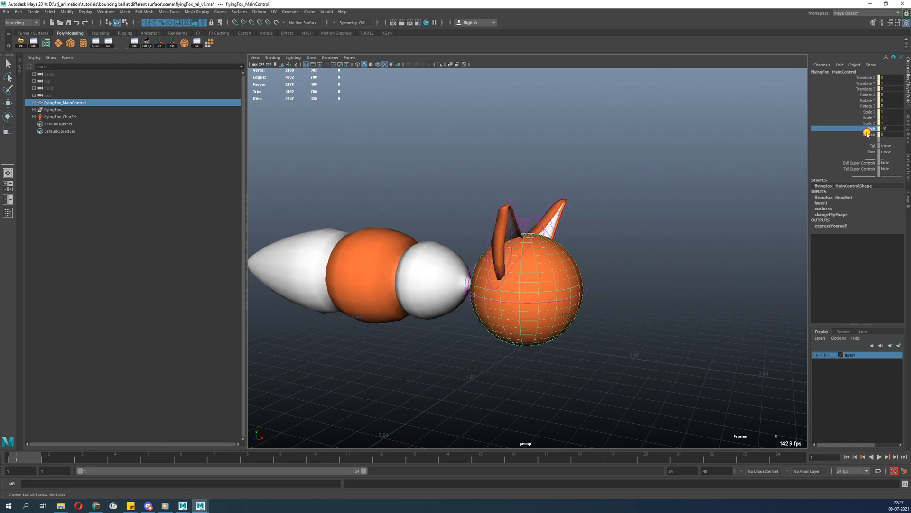
click(868, 135)
middle_drag(670, 145, 555, 136)
key(ctrl+z)
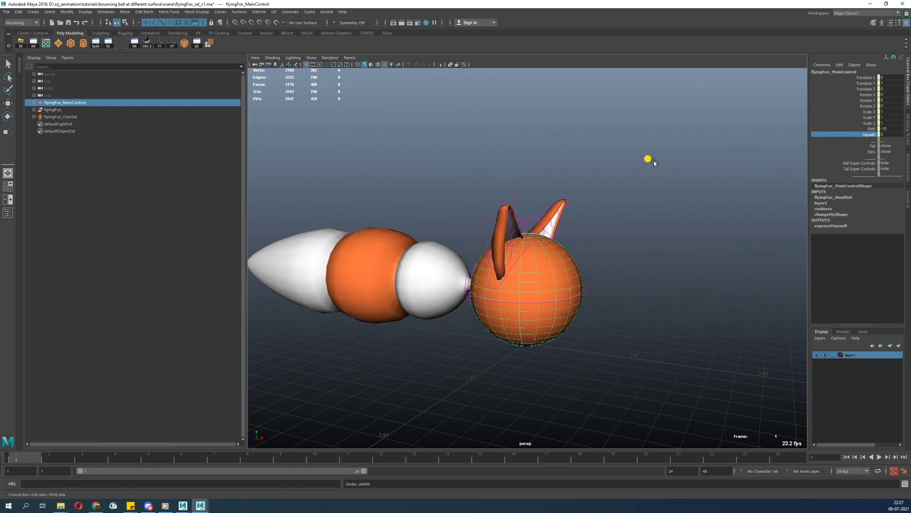
- Set Tail and Ears to hide on the main control so that only the ball remains
alt+drag(685, 167, 679, 186)
alt+right_drag(679, 187, 623, 224)
alt+drag(623, 223, 641, 215)
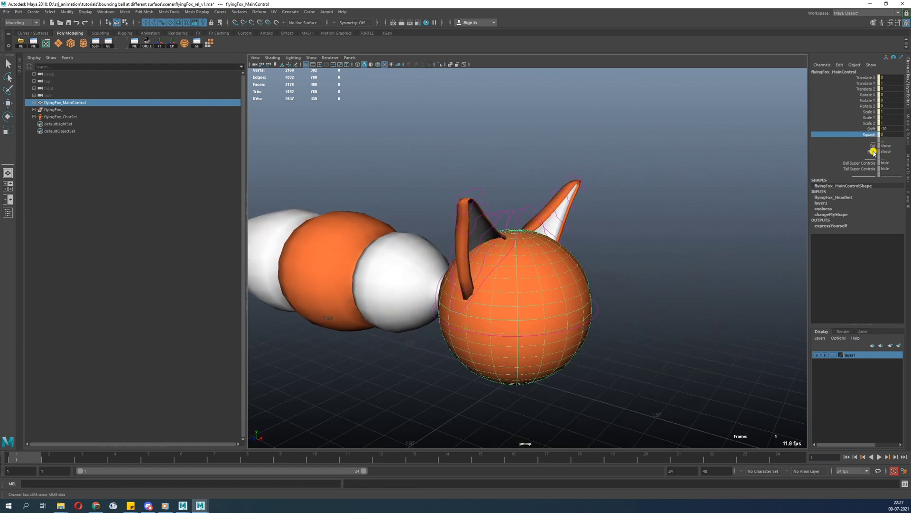
click(894, 152)
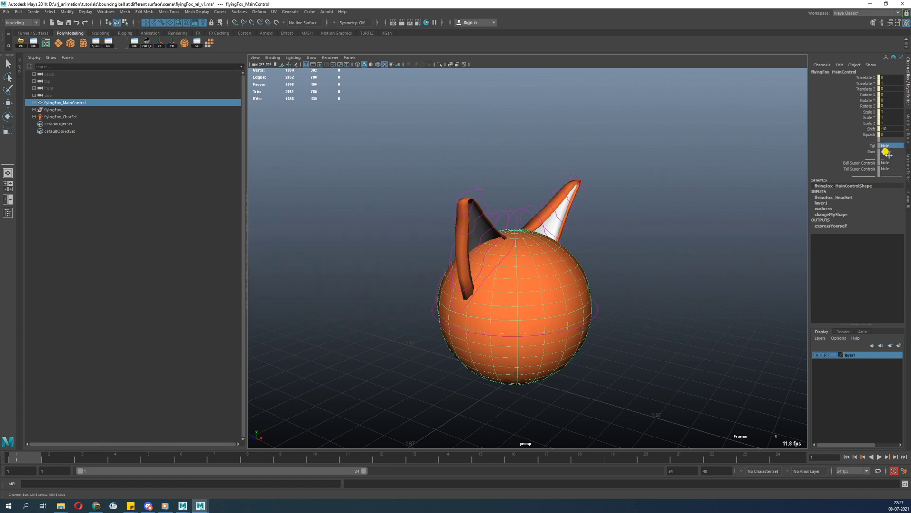
click(895, 158)
alt+right_drag(631, 223, 294, 243)
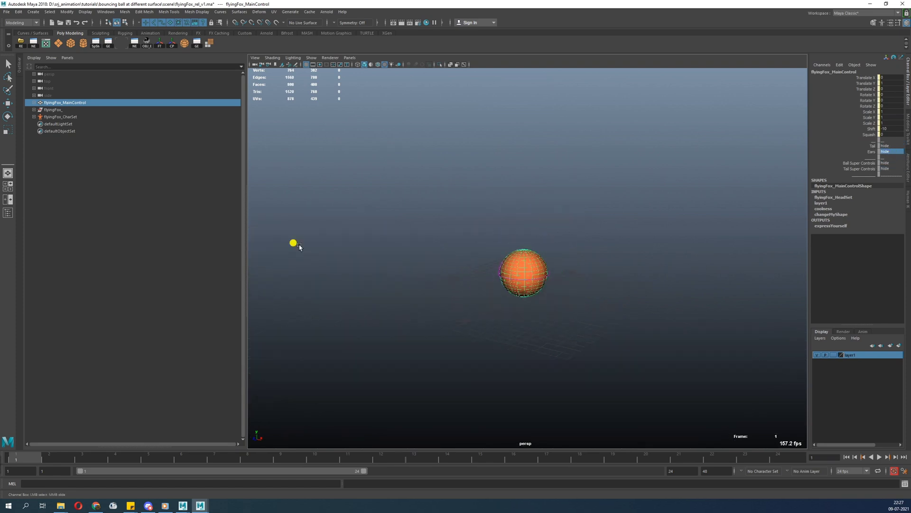
- Set the main control's Tail Super Controls to show and select the tail position control beside the ball
alt+right_drag(599, 234, 626, 309)
alt+drag(626, 309, 655, 280)
alt+right_drag(655, 280, 676, 276)
alt+drag(676, 277, 546, 305)
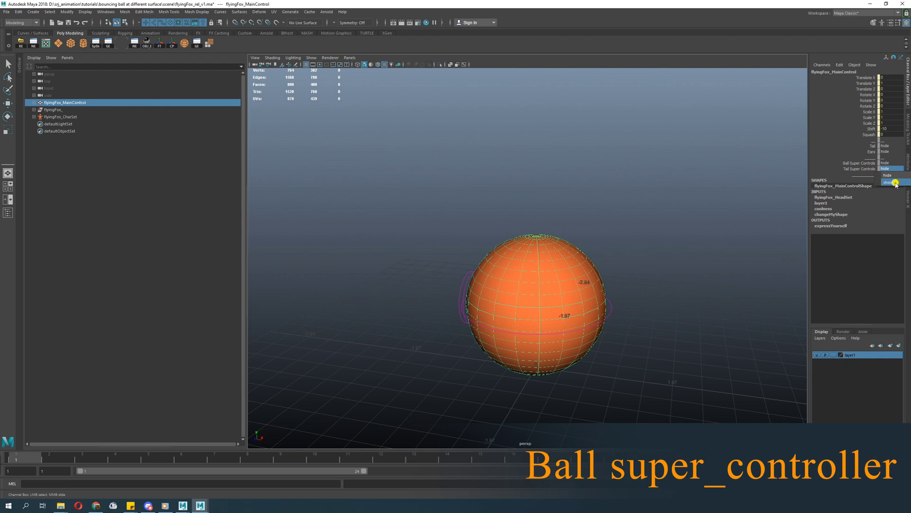
click(895, 183)
alt+right_drag(527, 306, 414, 325)
alt+drag(414, 325, 479, 327)
click(591, 322)
key(w)
click(504, 303)
alt+drag(591, 322, 489, 315)
- Turn off display of all object types in the viewport, then turn on display of controllers
click(312, 57)
click(327, 85)
click(311, 58)
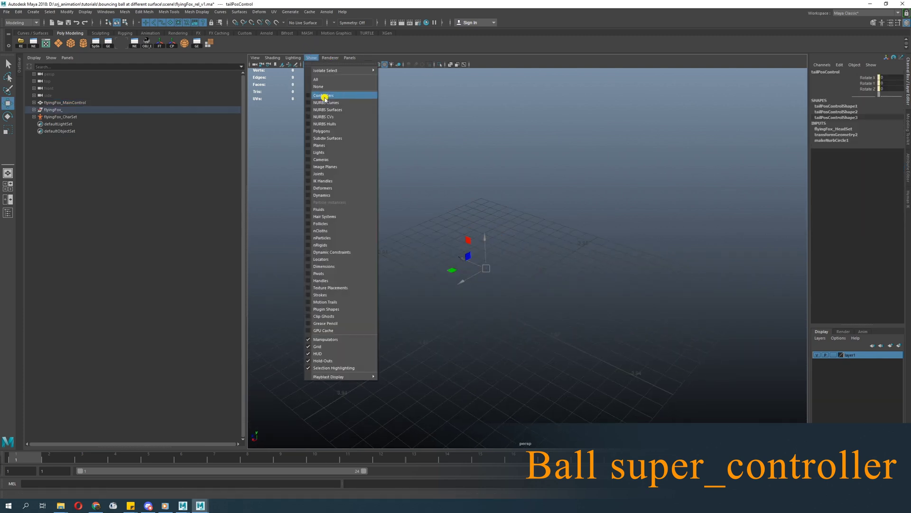
click(328, 98)
- Select the ball's main control and set Ball Super Controls to show
alt+drag(425, 195, 455, 199)
alt+right_drag(456, 200, 503, 304)
click(508, 316)
alt+drag(508, 316, 527, 314)
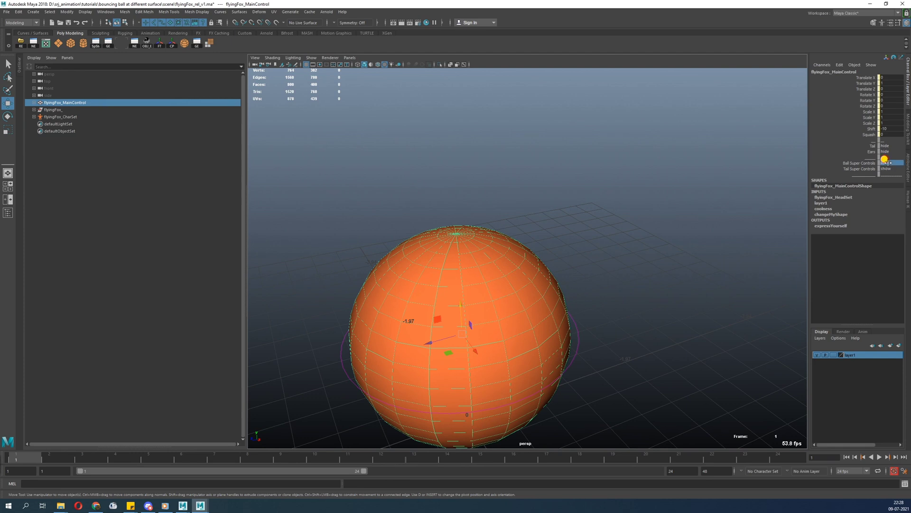
scroll(632, 132, down, 5)
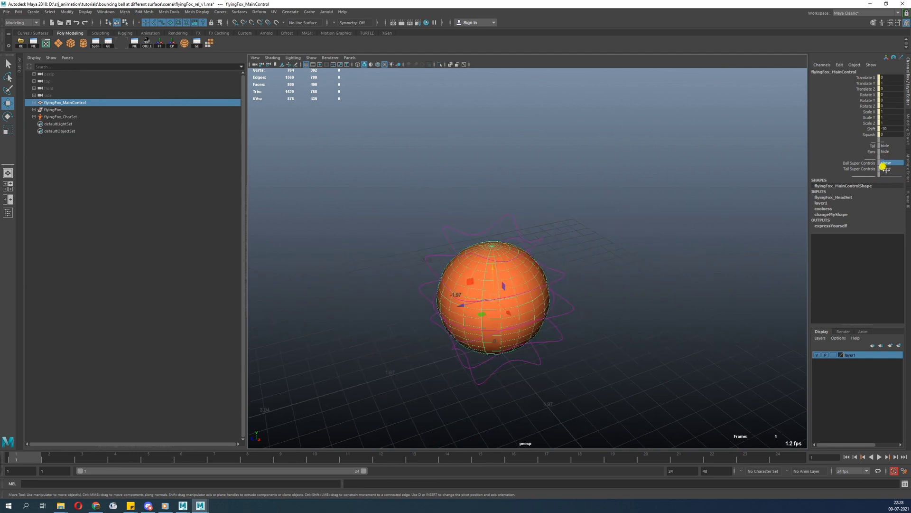
- Try moving the topmost bend control of the ball, then undo the move
alt+drag(582, 292, 604, 252)
click(611, 228)
scroll(603, 230, down, 2)
alt+drag(536, 247, 546, 225)
drag(546, 225, 551, 222)
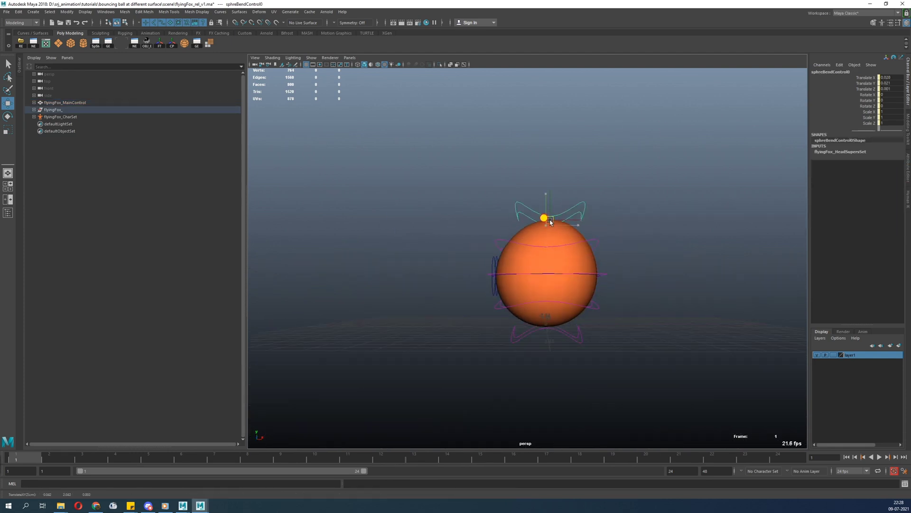
middle_drag(550, 221, 553, 187)
key(ctrl+z)
- Try moving the ball's upper-middle and lower bend controls sideways, undoing each deformation
click(598, 243)
middle_drag(598, 243, 651, 271)
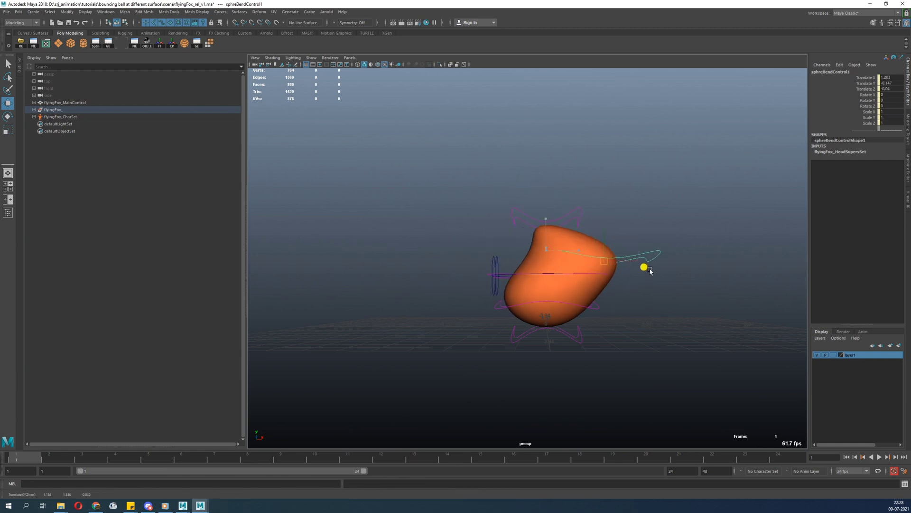
drag(650, 271, 489, 274)
click(605, 275)
click(601, 278)
key(ctrl+z)
click(593, 311)
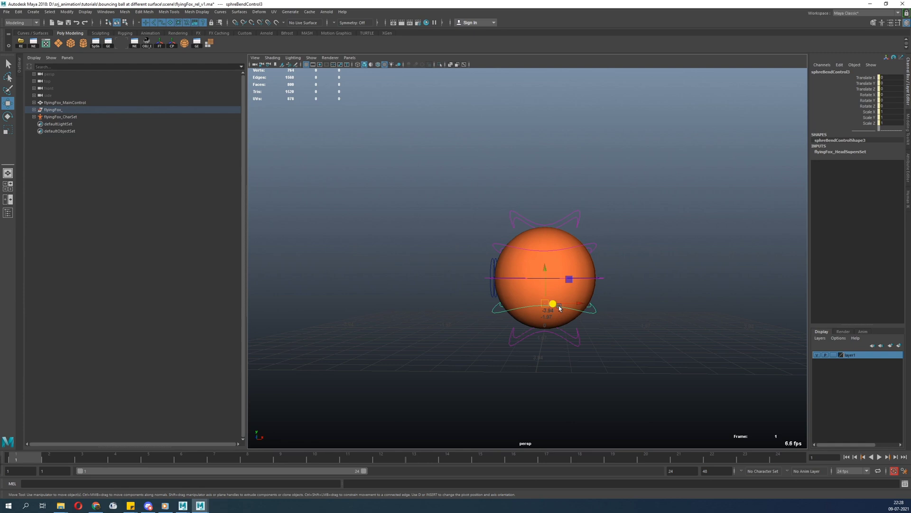
mouse_move(559, 308)
mouse_down()
mouse_move(485, 305)
mouse_move(582, 362)
mouse_move(482, 340)
mouse_move(611, 387)
mouse_move(576, 308)
mouse_up()
key(ctrl+z)
- Rotate the ball's topmost bend control about -45 degrees in Z and pull it out to one side
click(578, 220)
alt+drag(586, 200, 595, 270)
key(e)
key(w)
drag(589, 222, 633, 243)
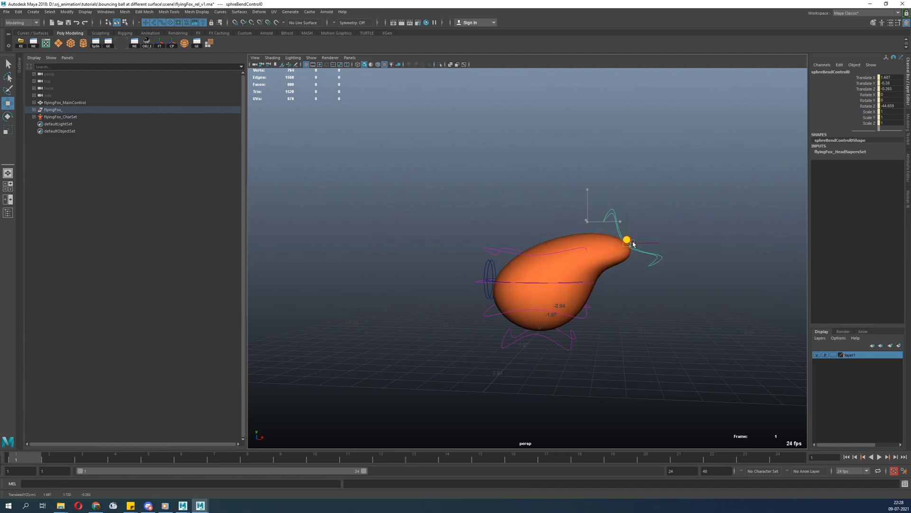
- Rotate the second bend control from the top about -50 degrees in Z and move it slightly up and back
click(504, 254)
key(w)
drag(563, 233, 553, 212)
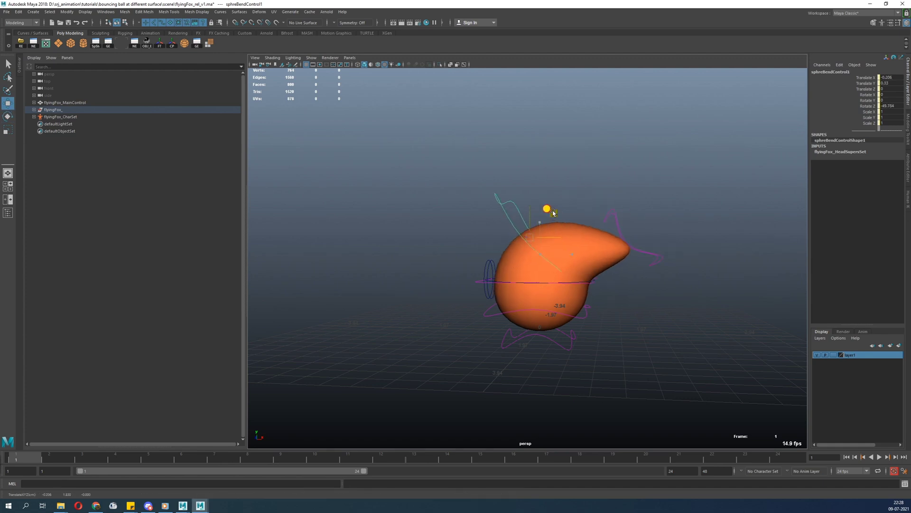
- Undo all bend control changes to restore the round ball, then frame it in the viewport
alt+right_drag(553, 212, 501, 279)
alt+drag(501, 279, 548, 310)
key(ctrl+z)
key(ctrl+z)
key(ctrl+z)
key(ctrl+z)
key(ctrl+z)
key(ctrl+z)
key(f)
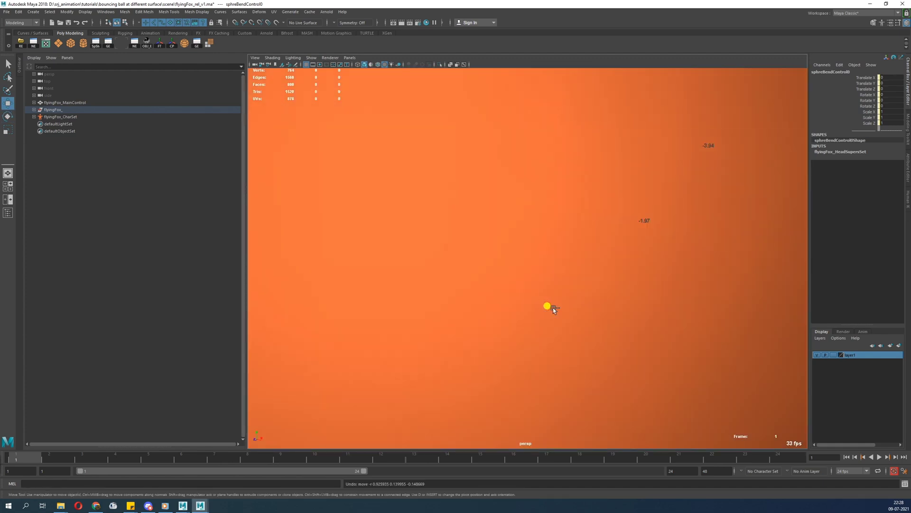
alt+right_drag(597, 295, 523, 285)
alt+drag(524, 285, 465, 287)
alt+middle_drag(526, 284, 528, 317)
key(ctrl+z)
key(ctrl+z)
- Set Tail to show and Tail Super Controls to hide on the ball's main control
click(886, 162)
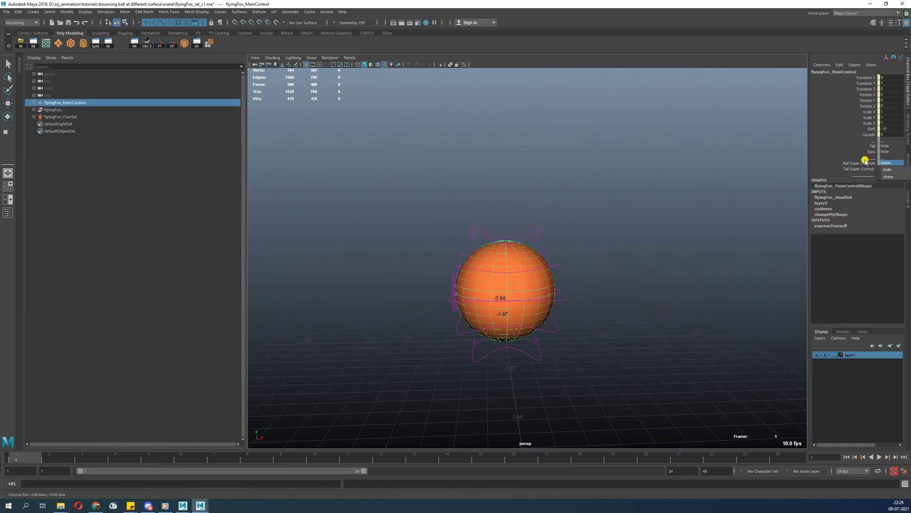
click(866, 161)
click(888, 160)
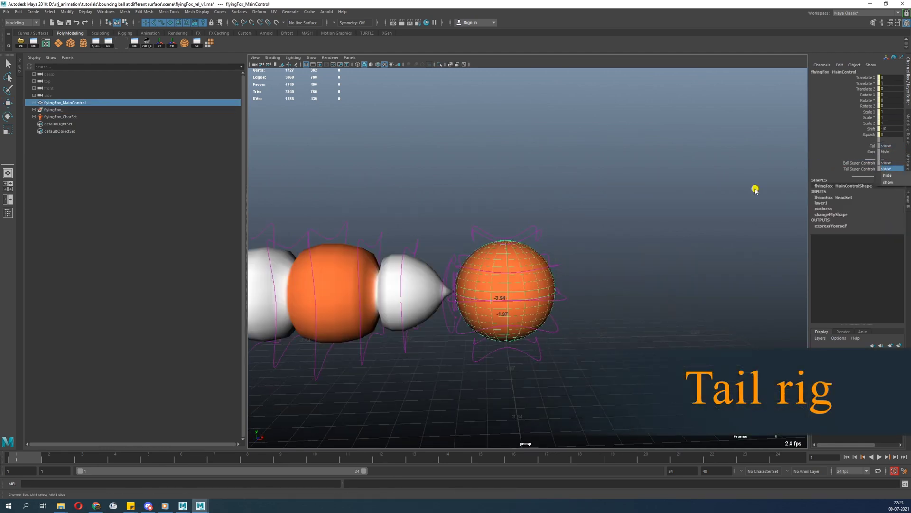
alt+drag(756, 190, 599, 254)
- Select all four tail controls and rotate them together about 31 degrees in Z to curl the tail upward
click(600, 243)
key(w)
shift+click(550, 236)
shift+click(485, 252)
shift+click(415, 238)
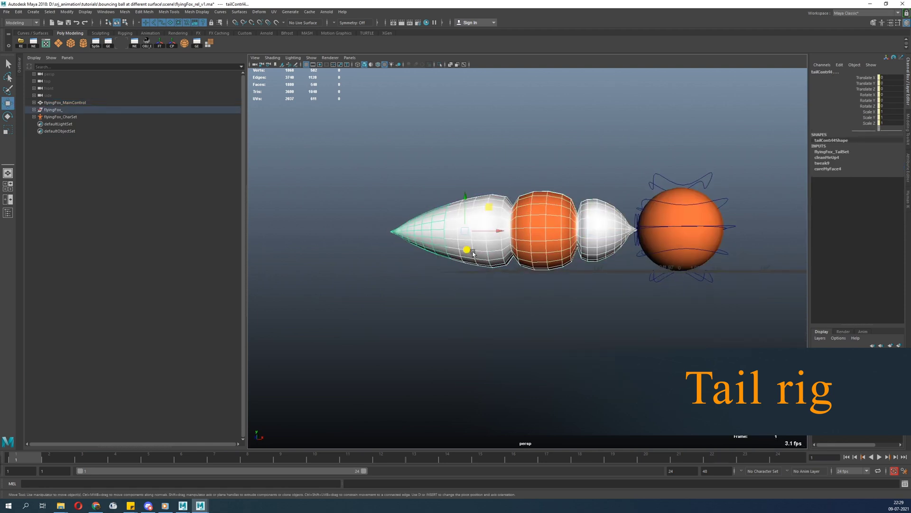
key(e)
drag(494, 249, 479, 260)
- Deselect the two tail controls nearest the ball and rotate the outer two so the tail's end bends back down
alt+middle_drag(517, 234, 496, 317)
shift+click(583, 292)
shift+click(556, 251)
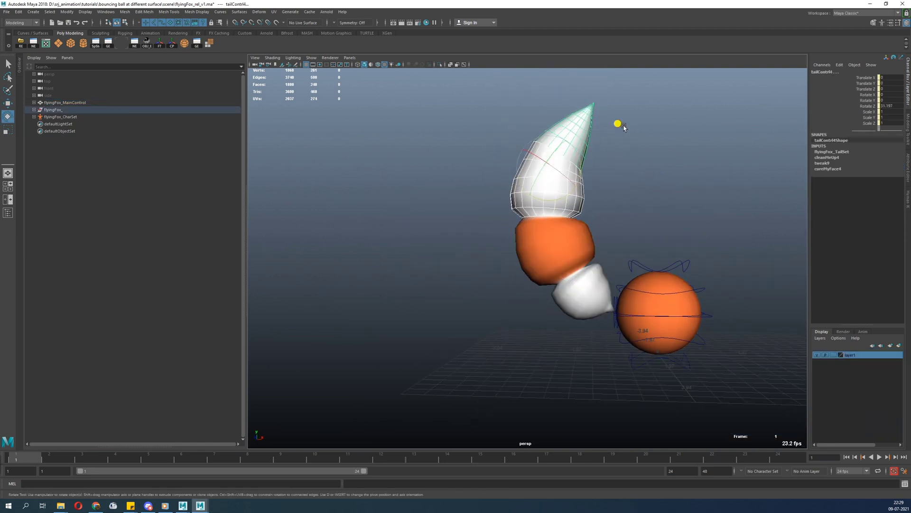
drag(560, 198, 619, 164)
alt+drag(577, 244, 596, 269)
- Adjust individual tail segments, rotating the tip control slightly, then select the ball's main control
click(556, 259)
click(527, 217)
alt+drag(515, 280, 524, 287)
middle_drag(523, 288, 518, 289)
alt+drag(517, 289, 541, 285)
click(477, 237)
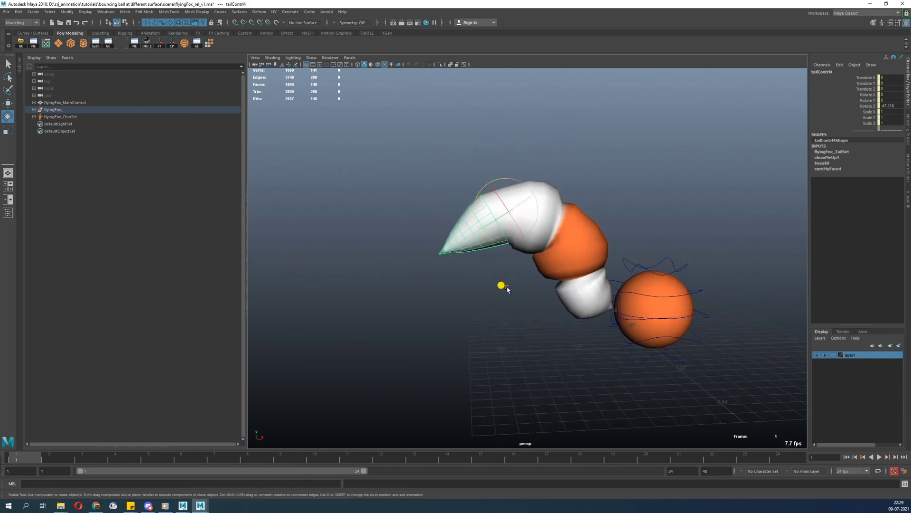
middle_drag(504, 319, 507, 318)
click(509, 321)
click(662, 299)
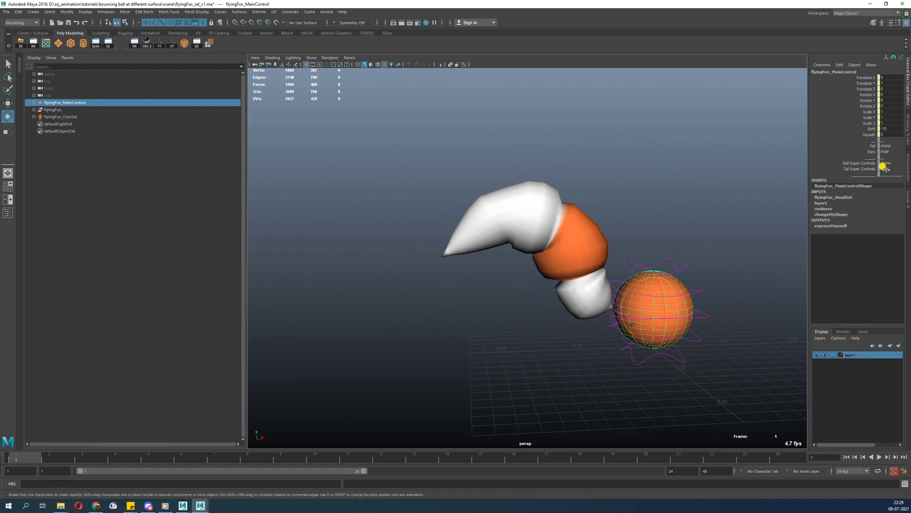
- Set Tail Super Controls to show on the ball's main control and try adjusting the super controls on the outer white tail section
click(896, 187)
alt+drag(535, 275, 504, 187)
click(550, 260)
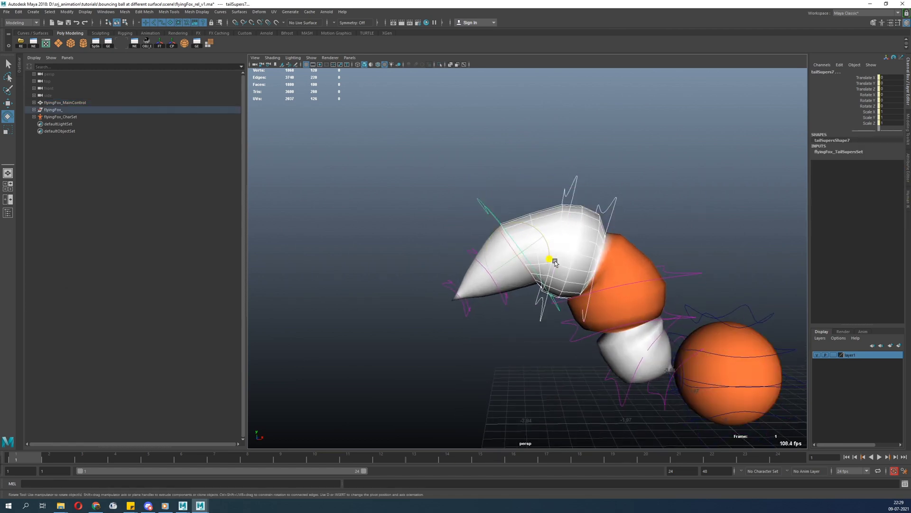
drag(530, 227, 543, 233)
click(566, 224)
- Test the super controls near the ball, rotating the one on the inner white tail segment in Z
middle_drag(666, 189, 654, 205)
alt+middle_drag(654, 242, 590, 217)
click(621, 247)
drag(624, 264, 649, 266)
drag(512, 279, 500, 331)
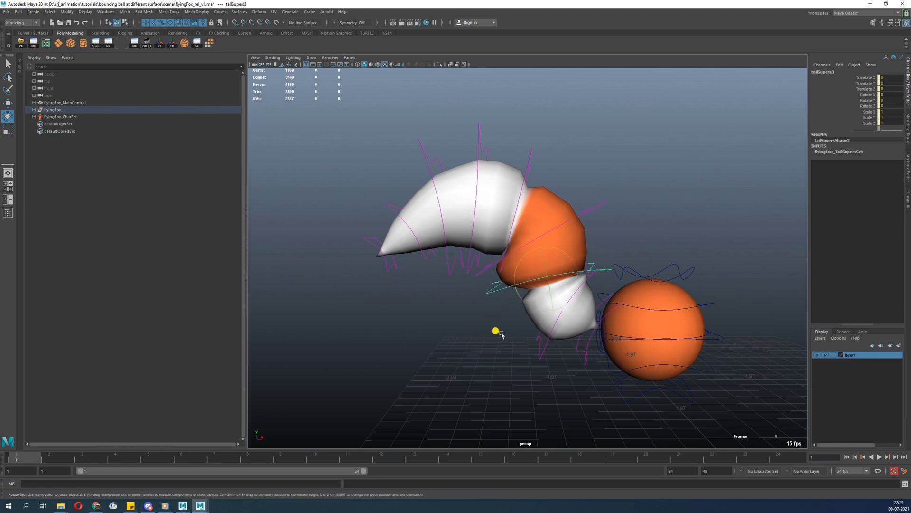
middle_drag(500, 332, 523, 369)
drag(549, 342, 530, 371)
middle_drag(531, 372, 548, 383)
scroll(624, 403, down, 3)
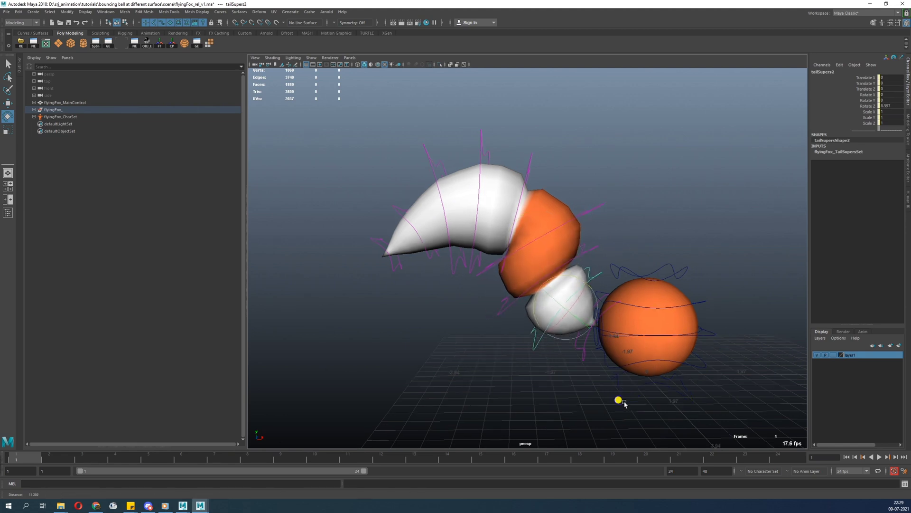
- Slightly rotate the super control where the orange tail segment meets the outer white one
click(614, 384)
alt+drag(614, 384, 605, 388)
drag(584, 202, 569, 237)
mouse_move(549, 151)
mouse_down()
mouse_move(522, 186)
mouse_move(543, 203)
mouse_up()
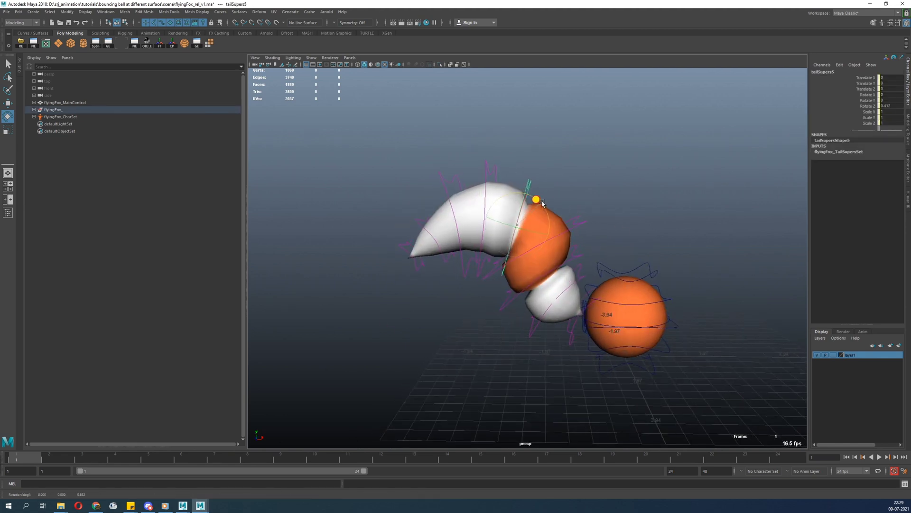
- Rotate the super control at the tail's tip about -29 degrees in Z and shift it slightly downward
click(580, 170)
scroll(553, 209, down, 3)
click(468, 259)
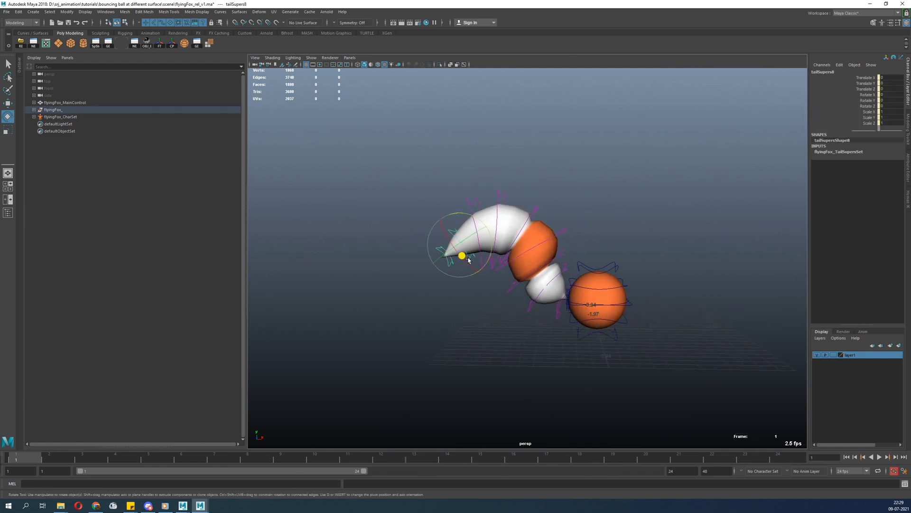
click(451, 297)
drag(434, 260, 451, 272)
key(w)
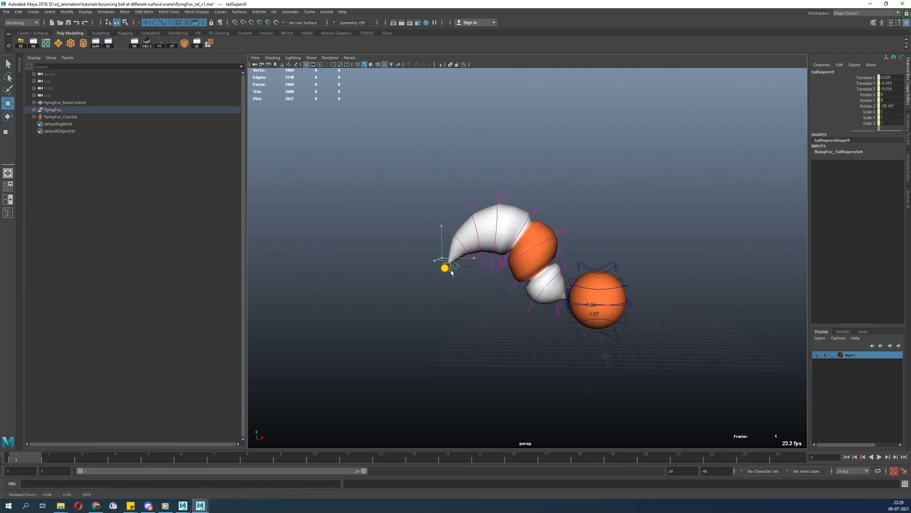
click(459, 306)
click(468, 258)
key(e)
- Select the ball's main control and set Ears to show
alt+drag(565, 294, 476, 320)
scroll(570, 335, up, 3)
click(584, 342)
click(891, 151)
click(889, 165)
- Select the left ear's controls together, then select the right ear's controls and try rotating them slightly
scroll(449, 320, up, 4)
scroll(518, 293, up, 3)
click(523, 326)
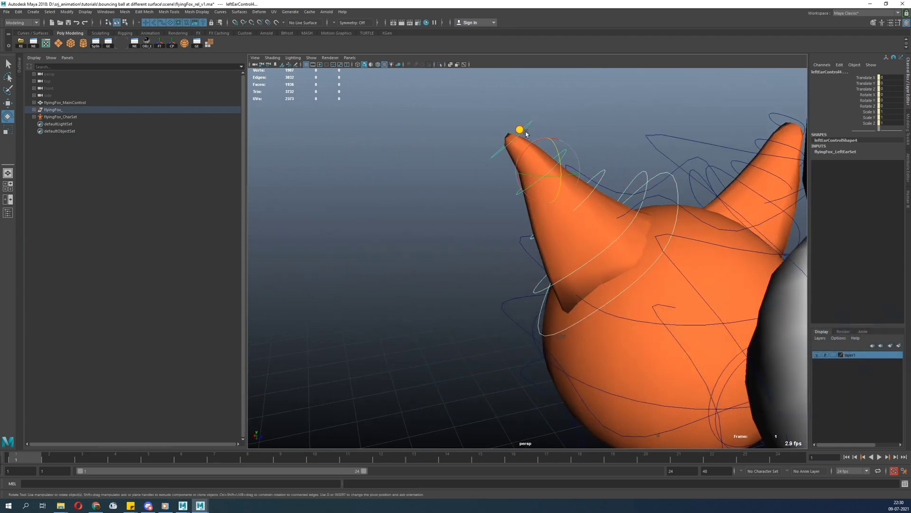
alt+drag(513, 192, 600, 270)
drag(544, 207, 506, 250)
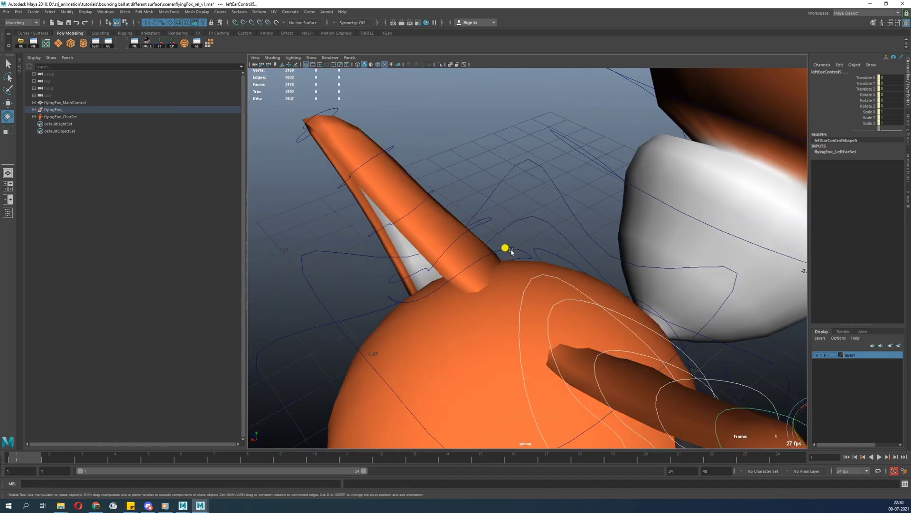
click(516, 256)
click(517, 255)
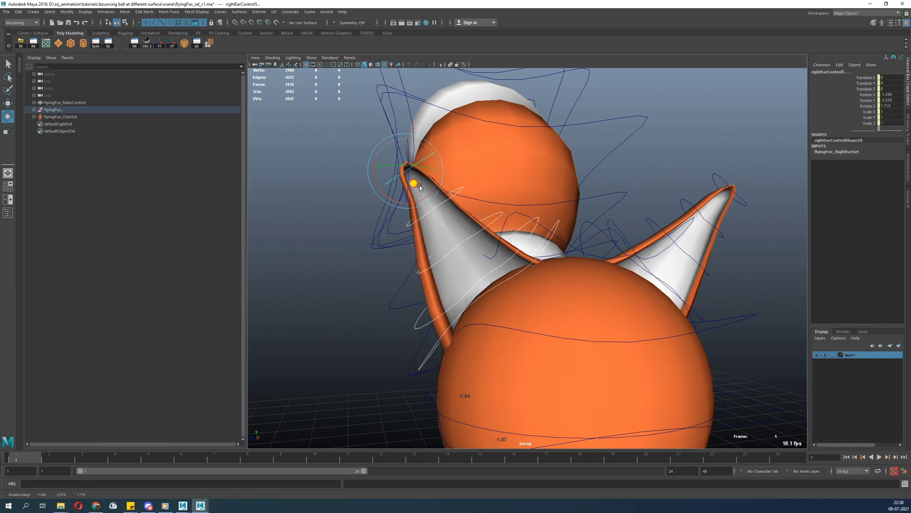
- Try rotating the right ear's base control about 44 degrees in X and moving it along the ball's side
click(553, 237)
key(w)
drag(516, 290, 430, 359)
alt+middle_drag(434, 361, 522, 236)
key(e)
drag(474, 196, 495, 204)
key(w)
drag(480, 155, 517, 195)
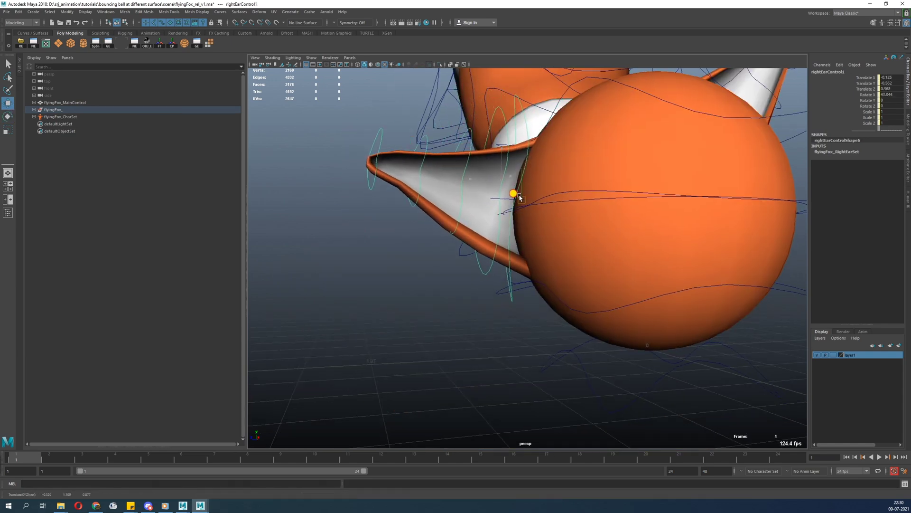
- Undo the last test transforms of the right ear's base control
alt+right_drag(517, 195, 477, 244)
alt+drag(477, 244, 612, 177)
key(ctrl+z)
key(ctrl+z)
key(ctrl+z)
- Try rotating the right ear's controls together to bend the ear, and undo the rotation
alt+drag(569, 228, 688, 238)
key(e)
drag(587, 191, 697, 171)
key(ctrl+z)
key(ctrl+z)
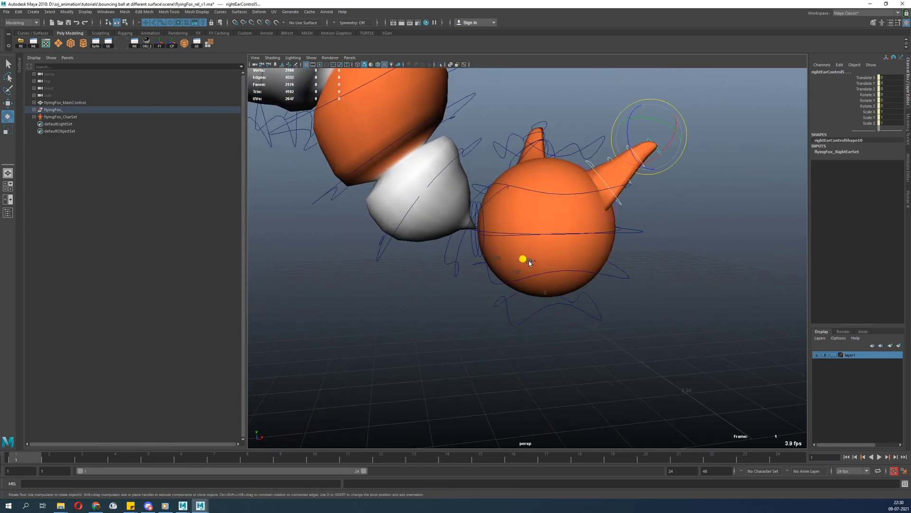
- Try selecting the ball and ear controls together and slightly moving the selection
alt+drag(633, 135, 640, 168)
alt+middle_drag(603, 157, 580, 275)
drag(580, 259, 528, 308)
mouse_move(575, 337)
mouse_down()
mouse_move(559, 327)
mouse_move(574, 333)
mouse_up()
alt+drag(515, 315, 547, 336)
click(560, 355)
key(w)
drag(558, 309, 556, 302)
key(e)
alt+drag(632, 294, 551, 328)
alt+drag(671, 350, 496, 320)
- Undo the remaining test selections and transforms until the right ear's base control is back at zero
key(ctrl+z)
key(ctrl+z)
key(ctrl+z)
key(ctrl+z)
key(ctrl+z)
key(ctrl+z)
key(ctrl+z)
key(ctrl+z)
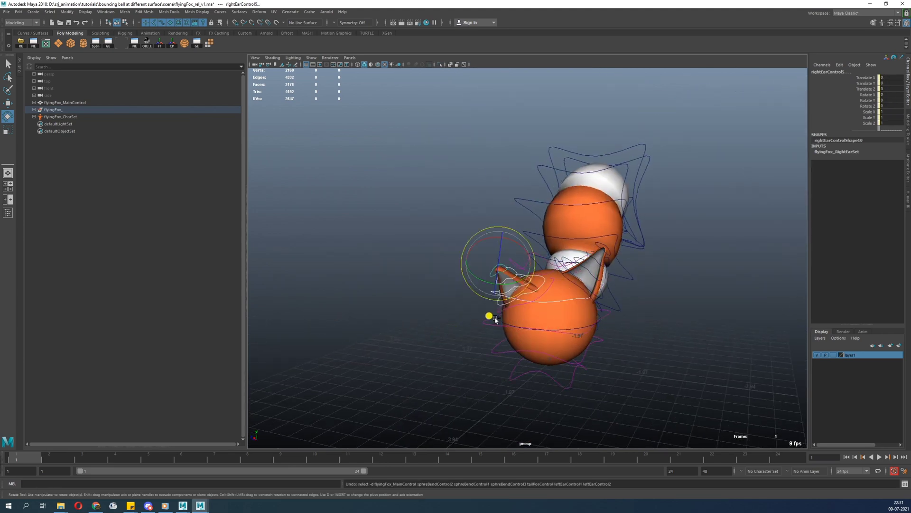
key(ctrl+z)
key(ctrl+z)
alt+drag(414, 328, 453, 330)
key(ctrl+z)
key(ctrl+z)
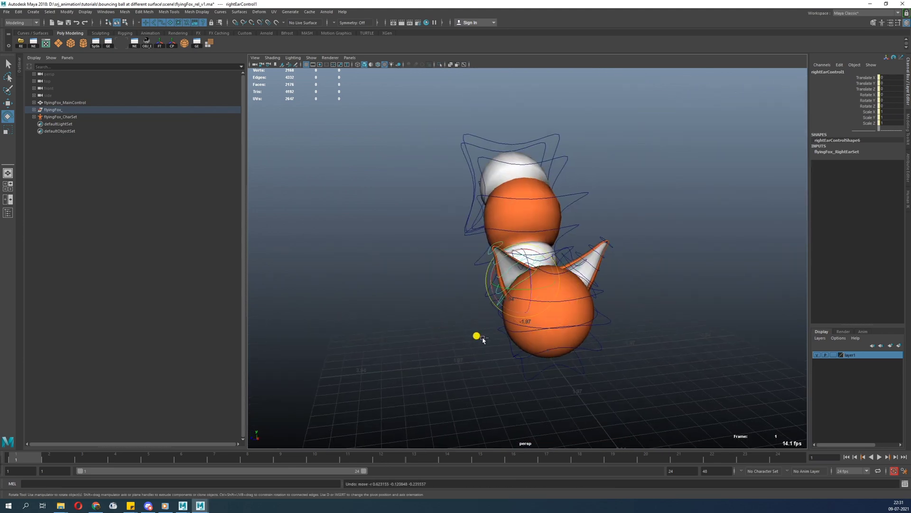